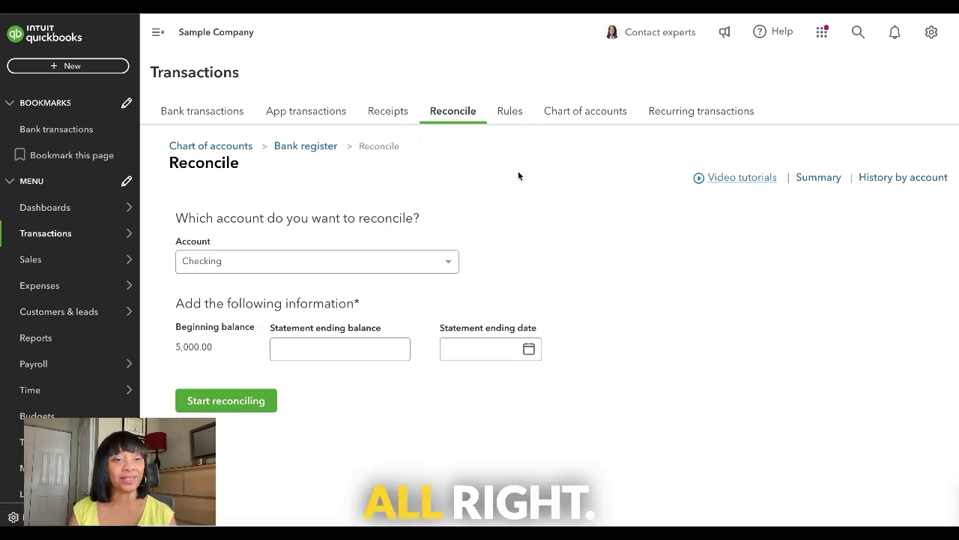
# - Open the bank transactions page and look through the Checking account's transactions waiting for review
pyautogui.click(192, 120)
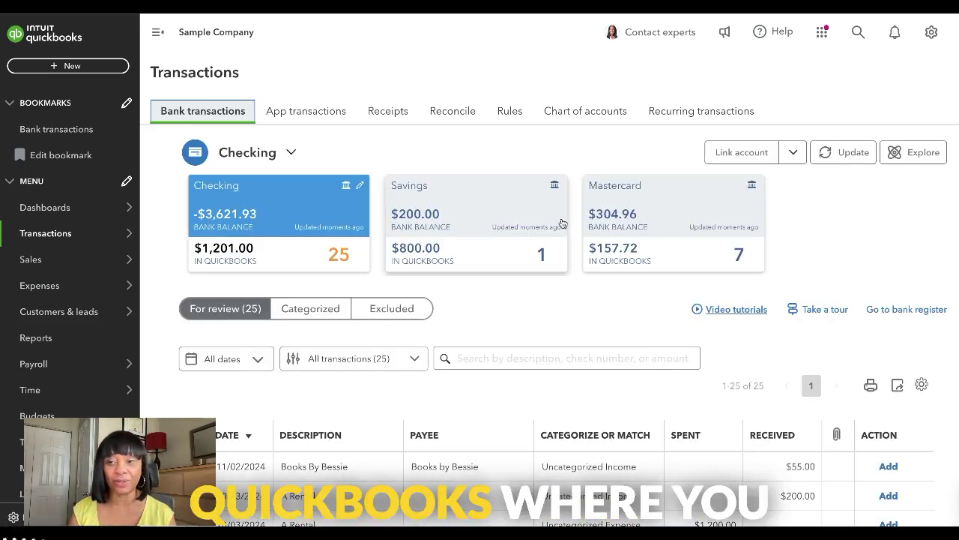
pyautogui.scroll(-1, 562, 223)
pyautogui.scroll(1, 563, 223)
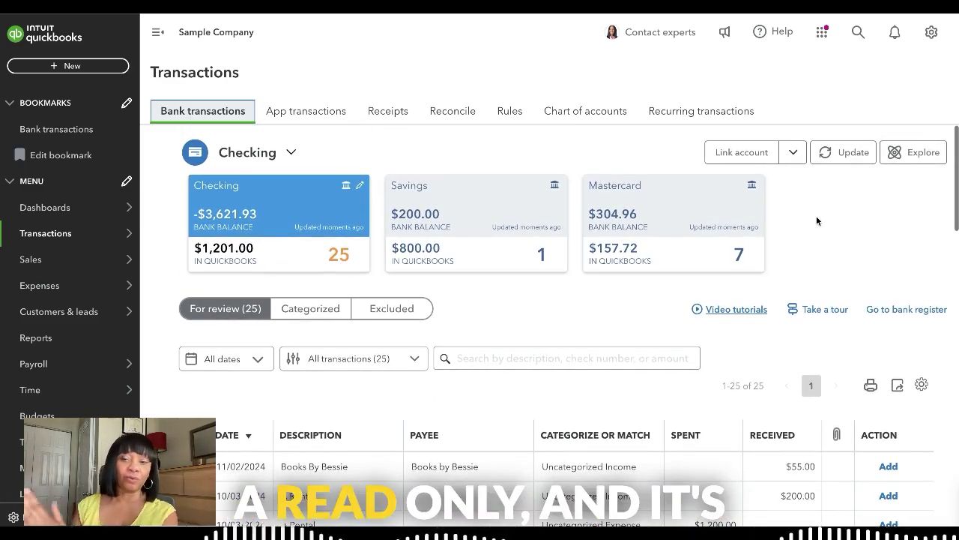
pyautogui.scroll(-2, 816, 220)
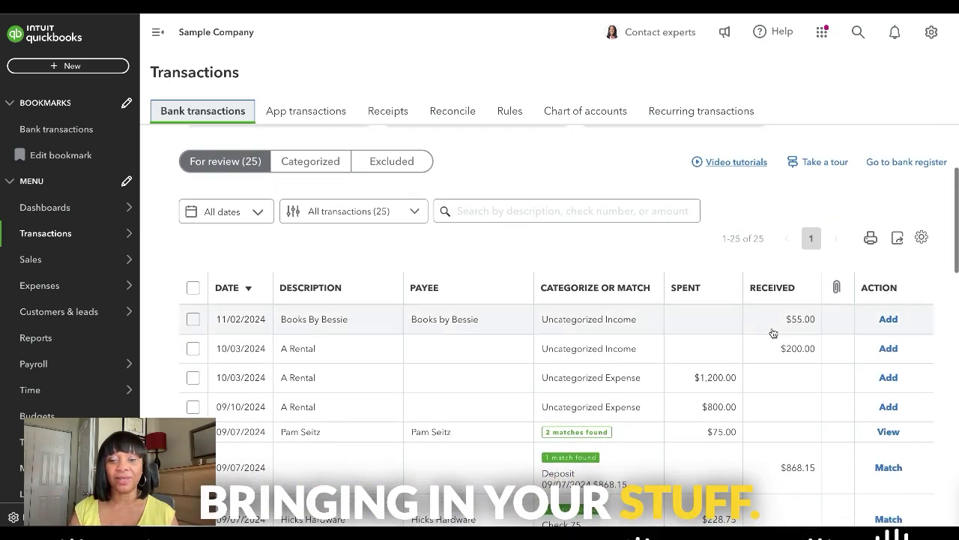
pyautogui.scroll(-1, 685, 311)
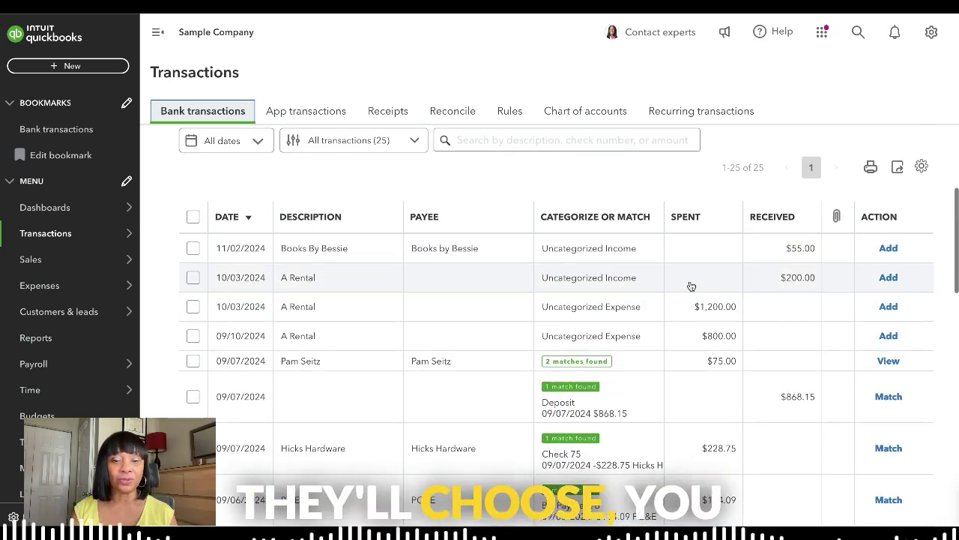
pyautogui.scroll(-1, 690, 292)
pyautogui.scroll(-1, 691, 286)
pyautogui.scroll(-6, 691, 286)
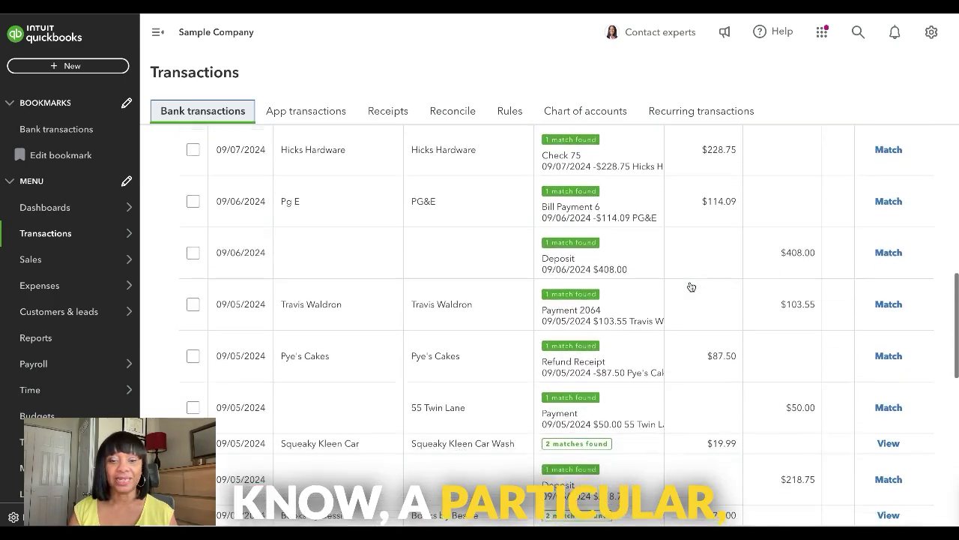
pyautogui.scroll(-5, 691, 287)
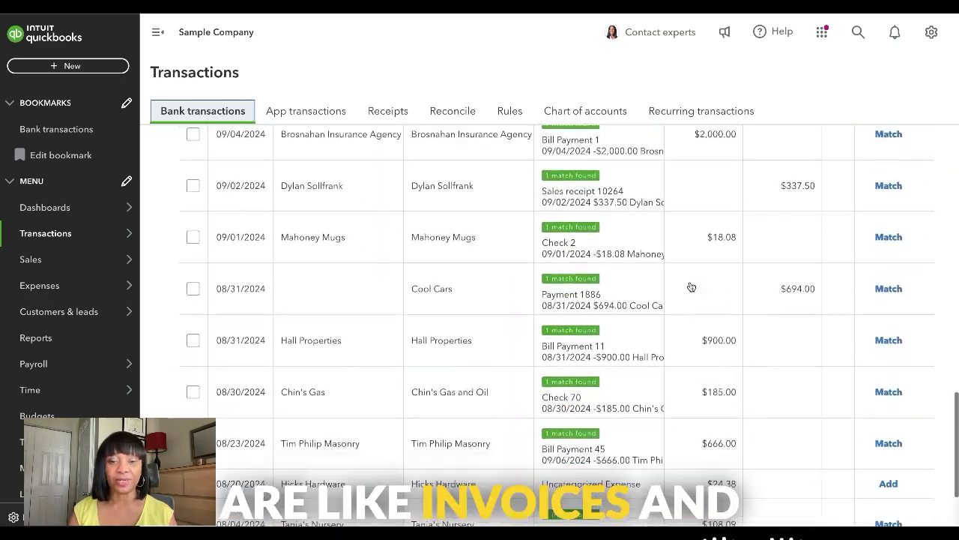
pyautogui.scroll(12, 691, 287)
pyautogui.scroll(-2, 705, 360)
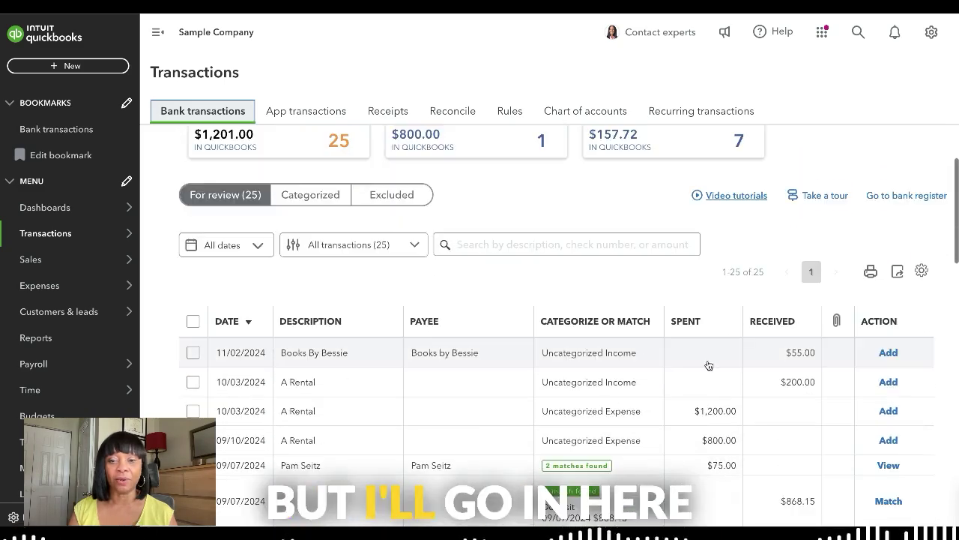
# - Categorize the $1,200.00 A Rental expense of 10/03/2024 as Supplies with Bob's Burger Joint as payee, and add it
pyautogui.click(679, 411)
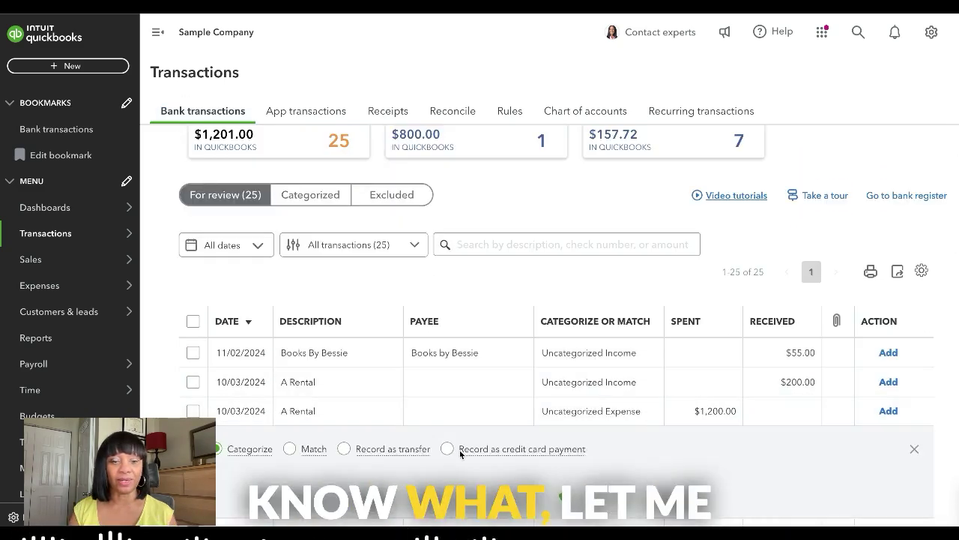
pyautogui.scroll(-3, 281, 364)
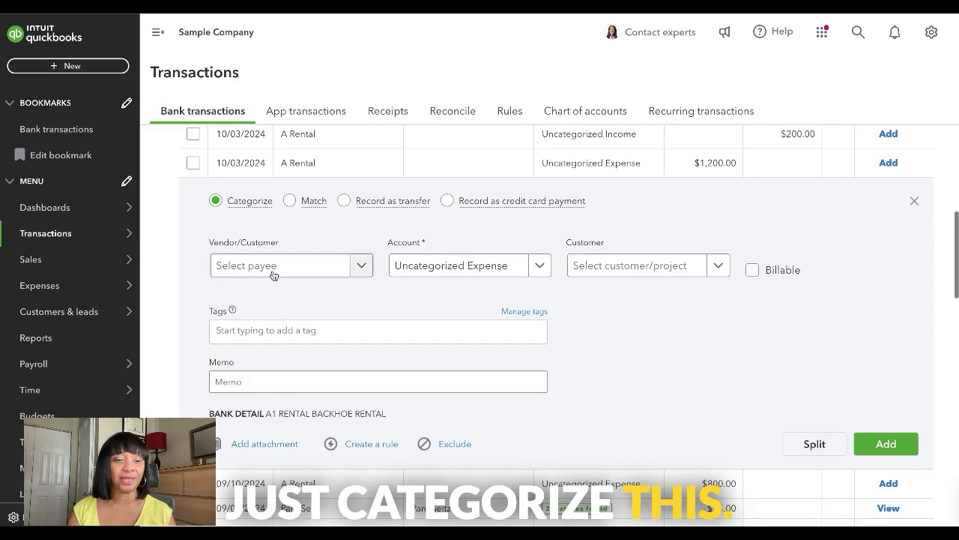
pyautogui.click(362, 265)
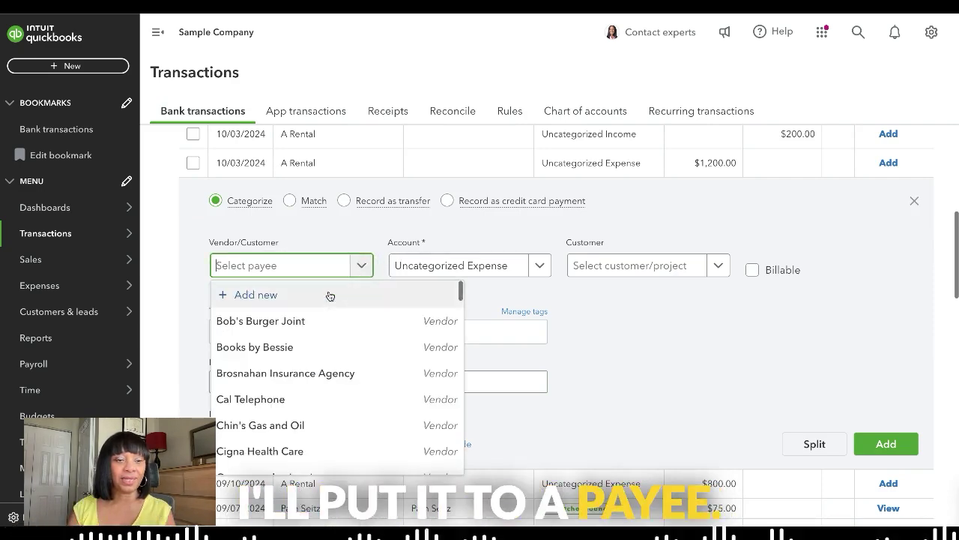
pyautogui.click(300, 324)
pyautogui.click(464, 272)
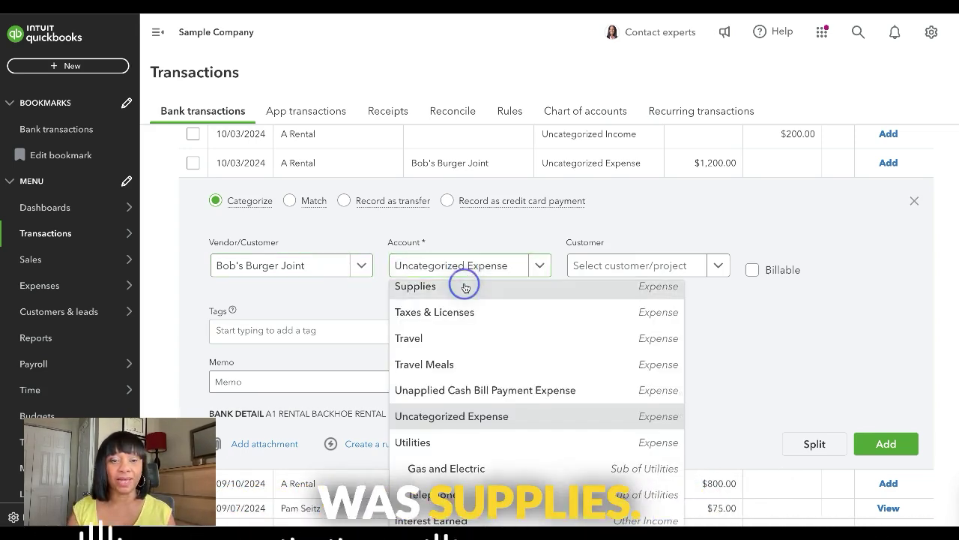
pyautogui.click(463, 286)
pyautogui.click(886, 443)
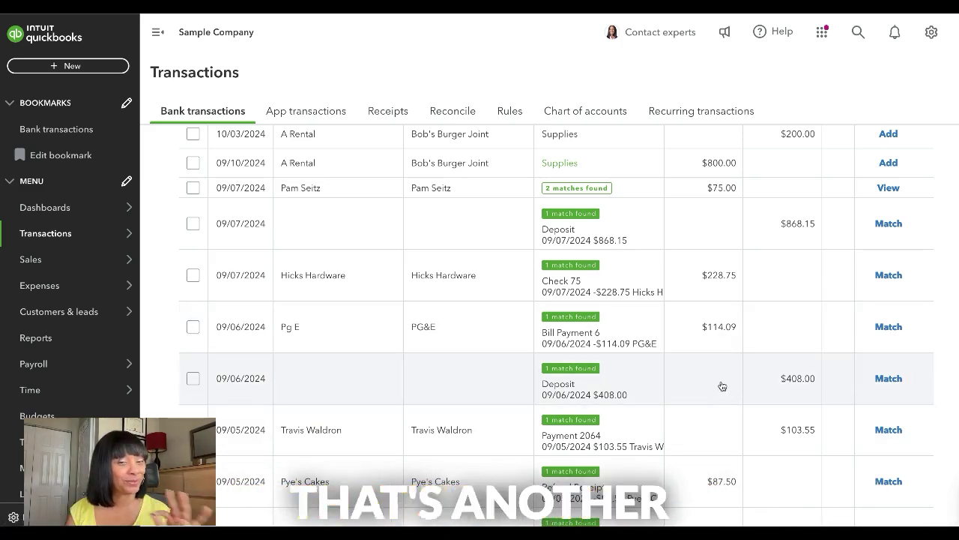
# - Open the reconciliation setup for the Checking account and enter a statement ending balance of 2,400.00
pyautogui.scroll(5, 722, 386)
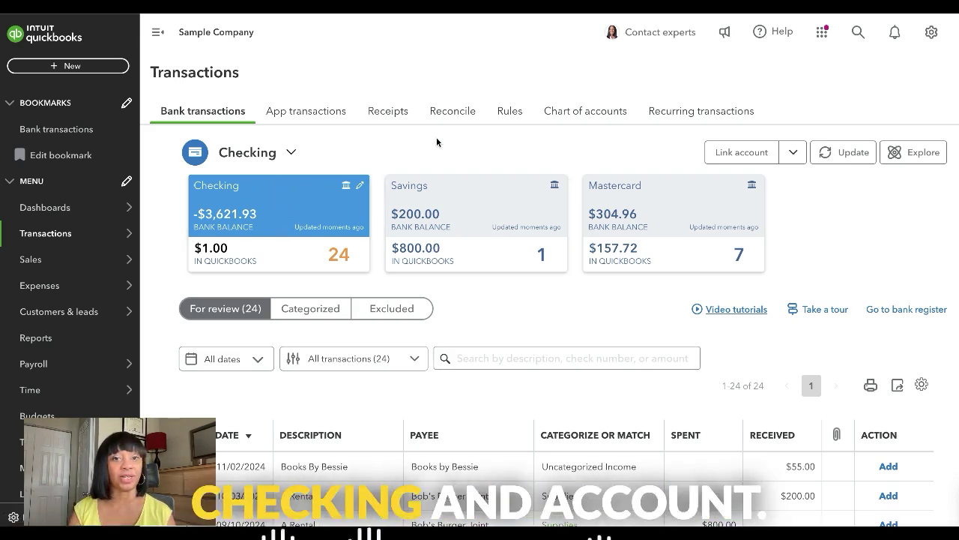
pyautogui.click(449, 117)
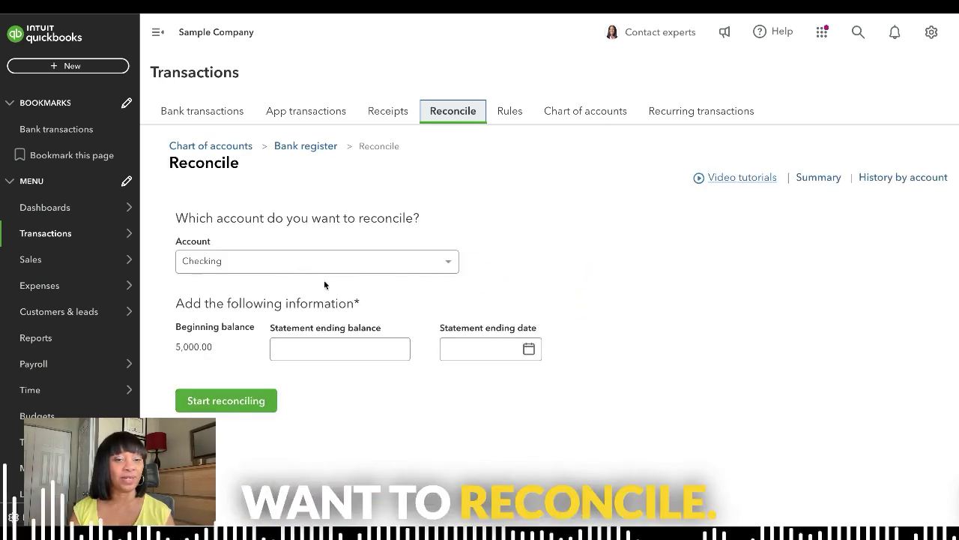
pyautogui.click(341, 352)
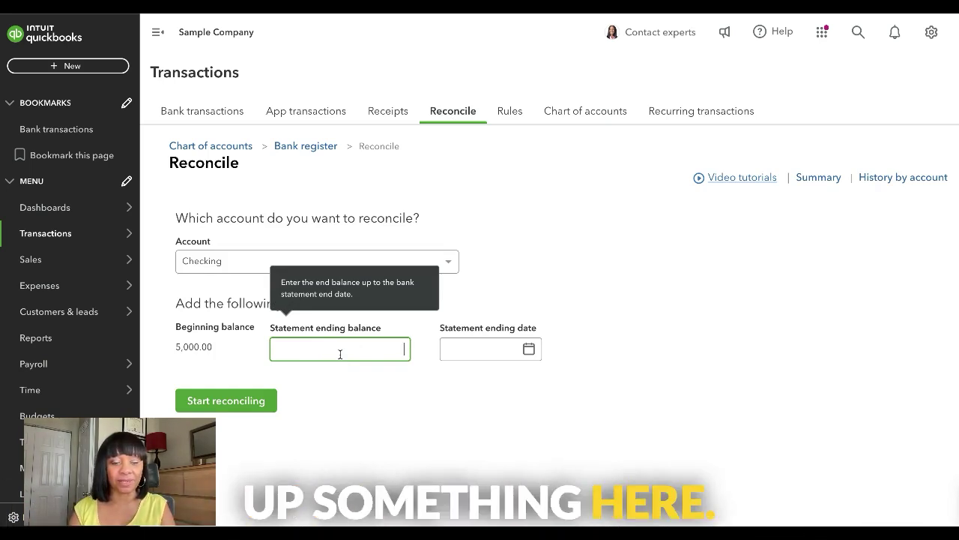
pyautogui.write('240')
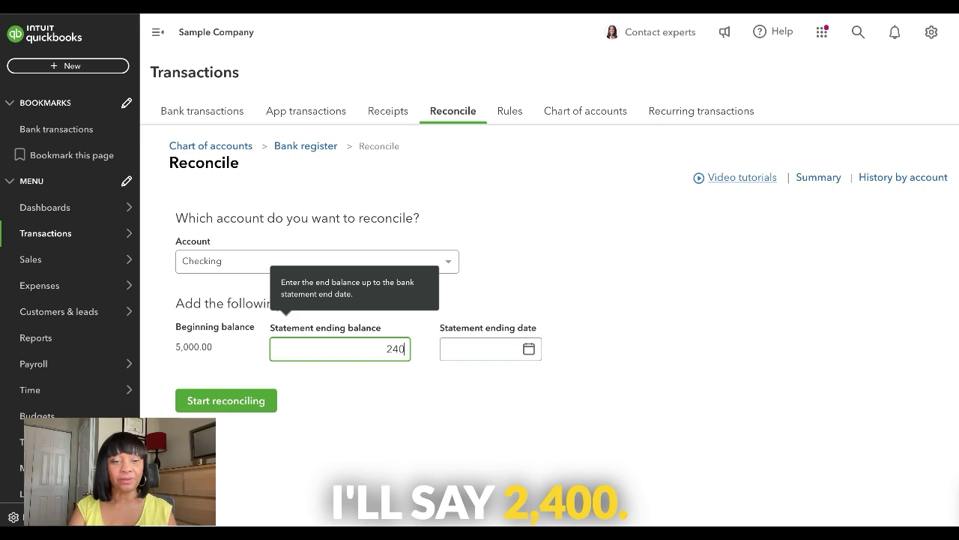
pyautogui.press('Tab')
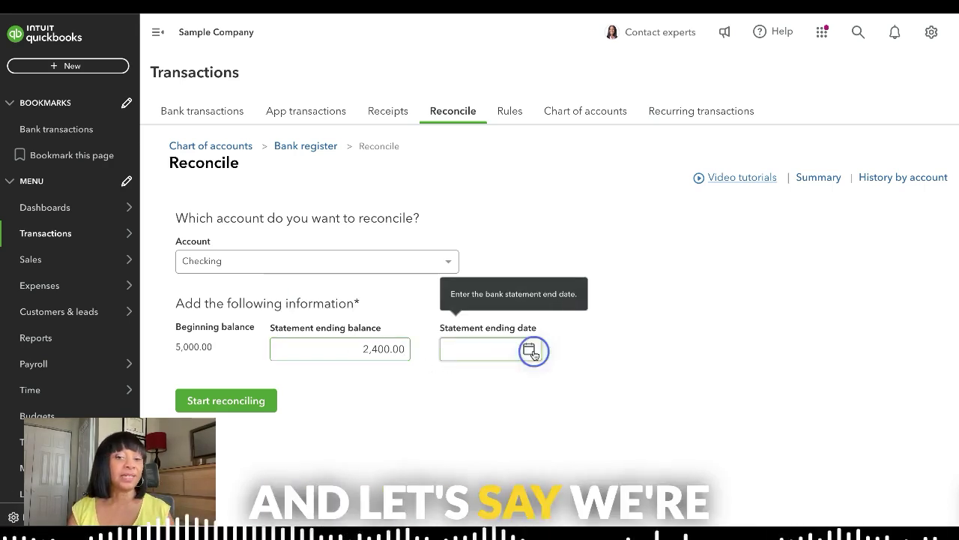
# - Set the statement ending date to 09/30/2024 and start reconciling the Checking account
pyautogui.click(529, 349)
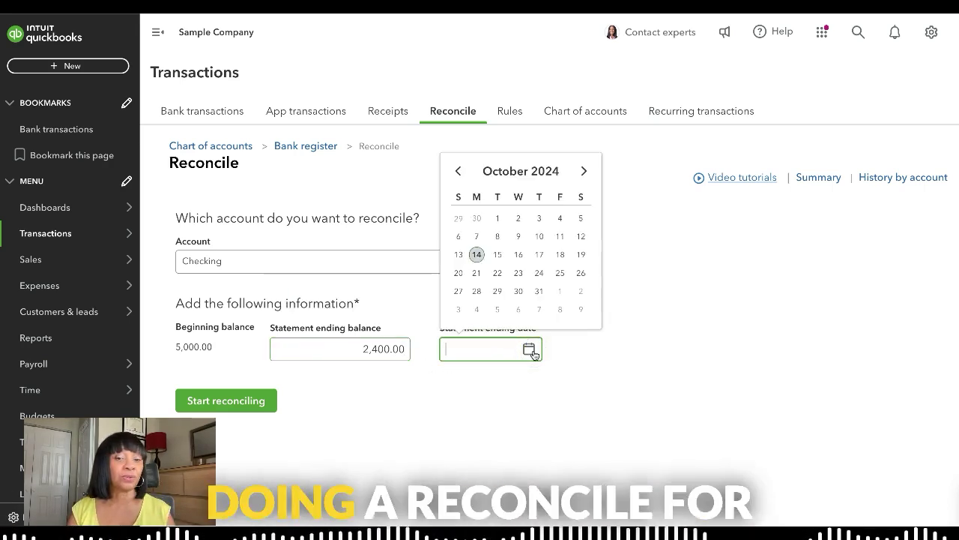
pyautogui.click(458, 171)
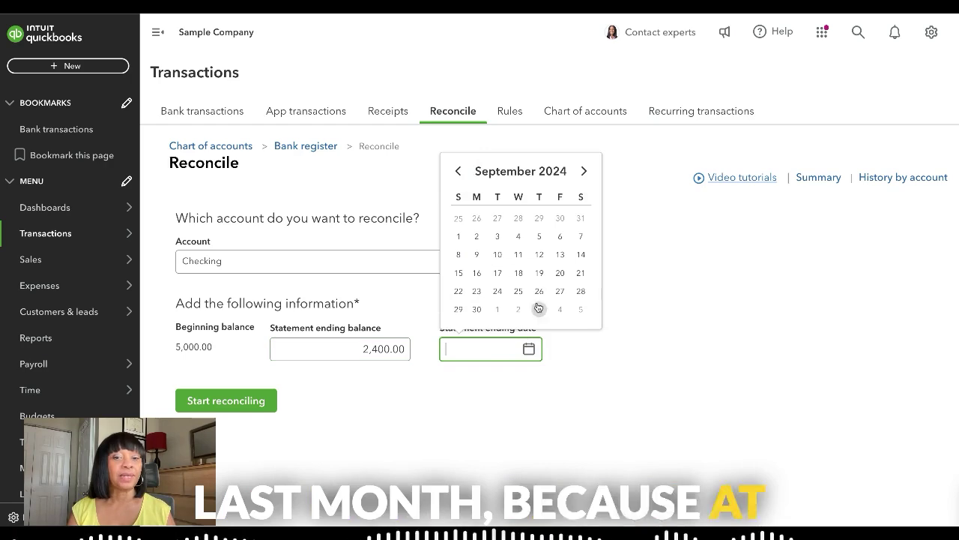
pyautogui.click(477, 308)
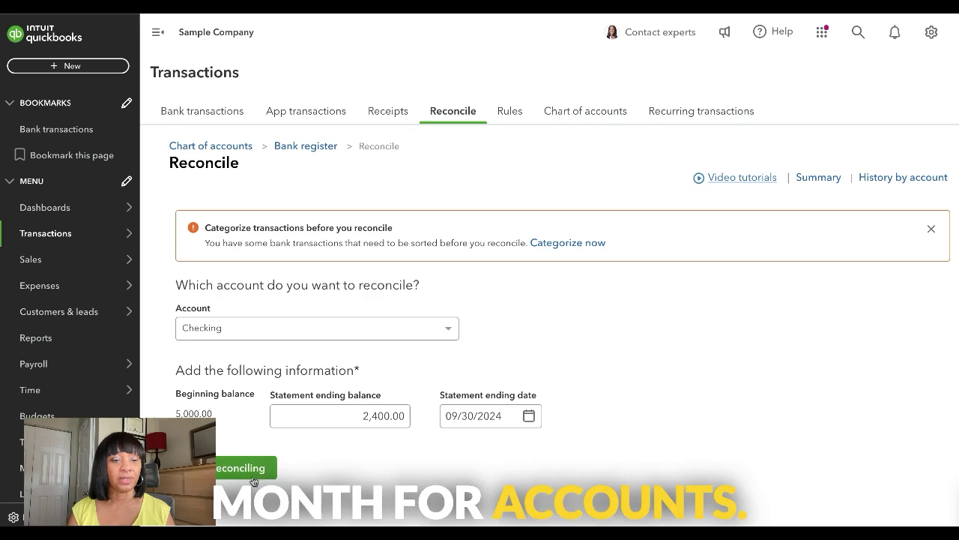
pyautogui.click(252, 474)
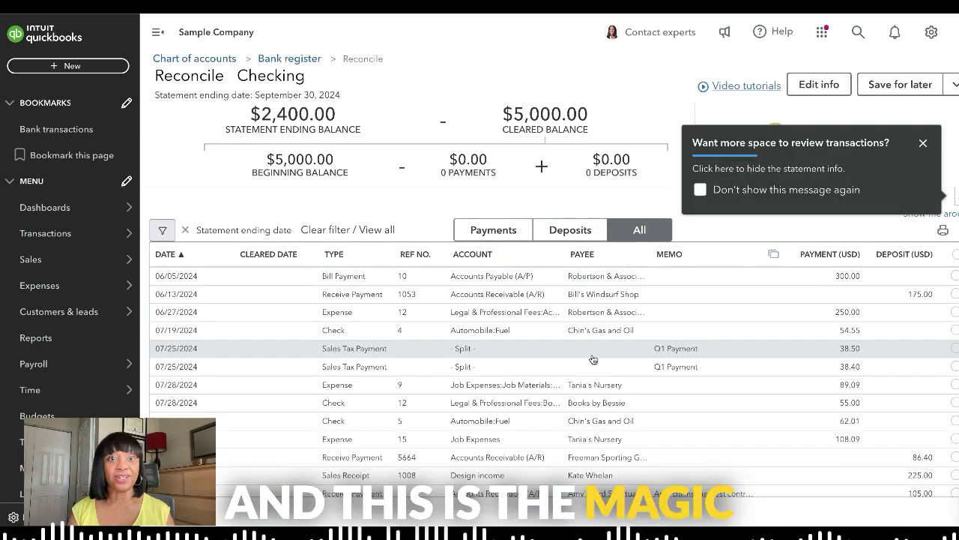
# - Dismiss the two tip pop-ups and look through the transactions listed in the Checking reconciliation
pyautogui.click(924, 143)
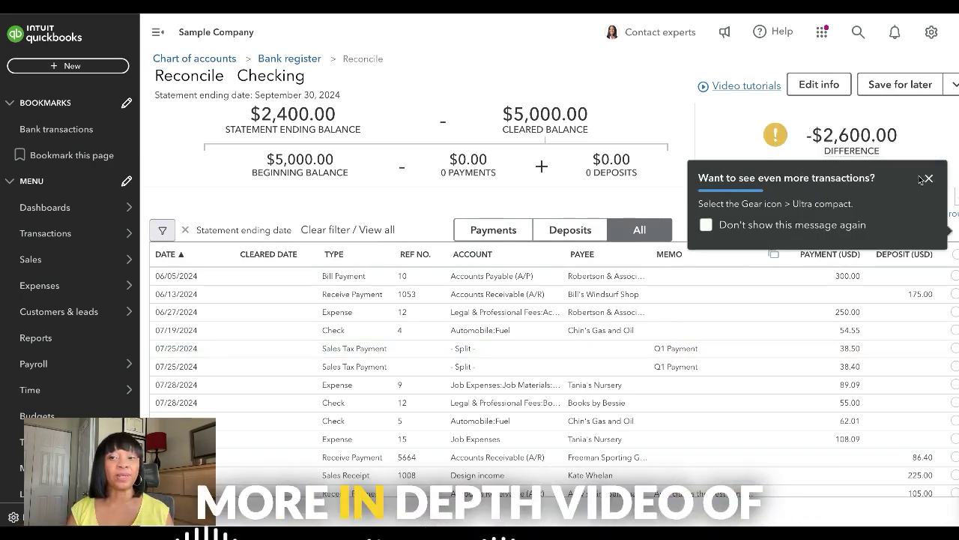
pyautogui.click(929, 179)
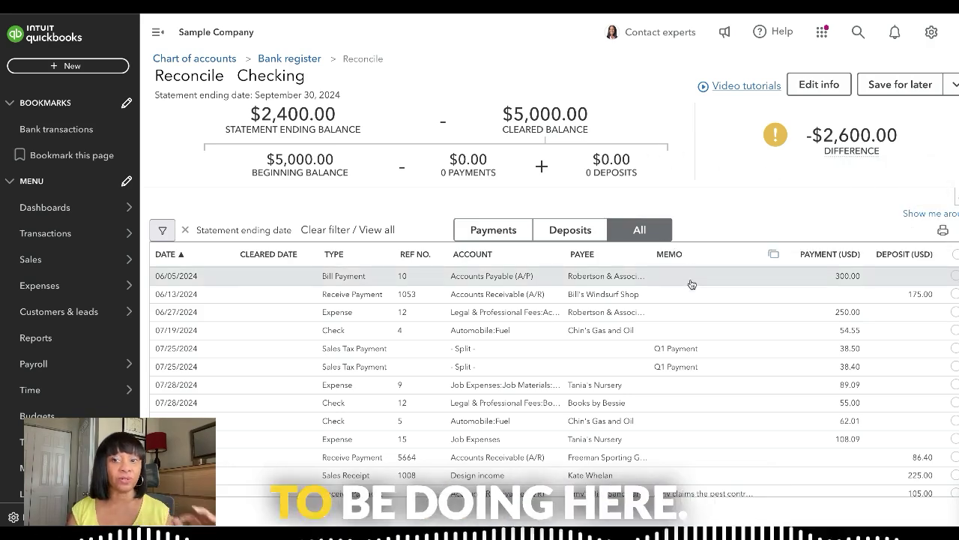
pyautogui.scroll(-1, 692, 285)
pyautogui.scroll(-1, 691, 284)
pyautogui.scroll(2, 692, 284)
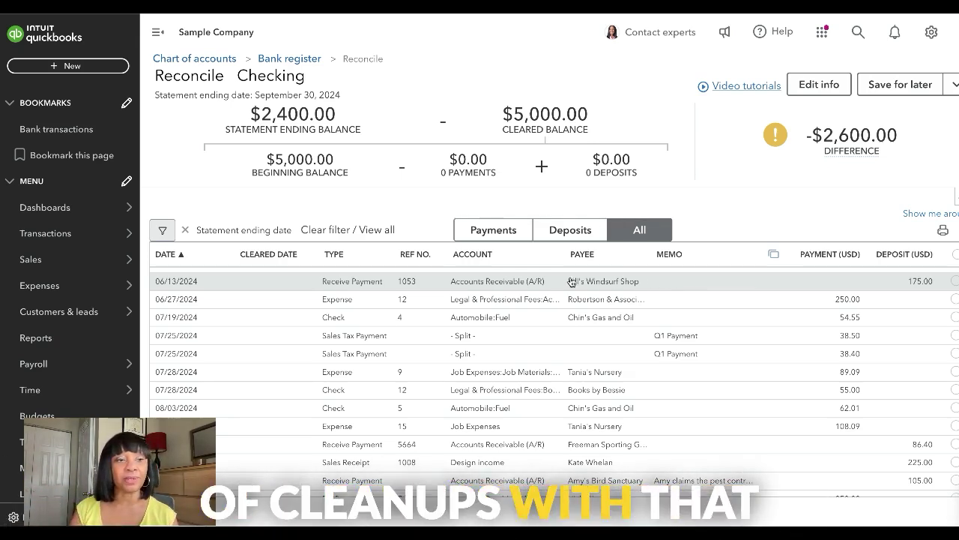
# - Leave the reconciliation and return to the Checking account's bank transactions
pyautogui.moveTo(65, 232)
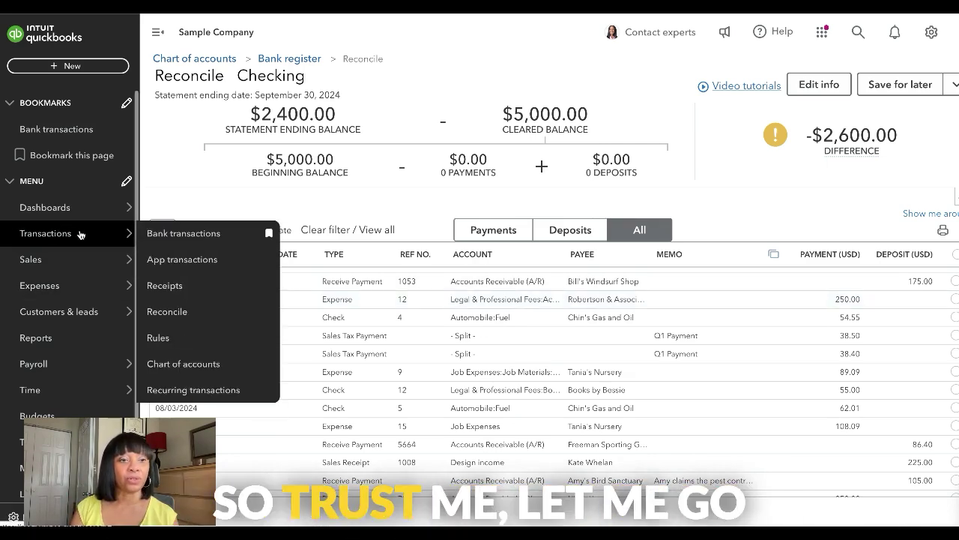
pyautogui.click(154, 234)
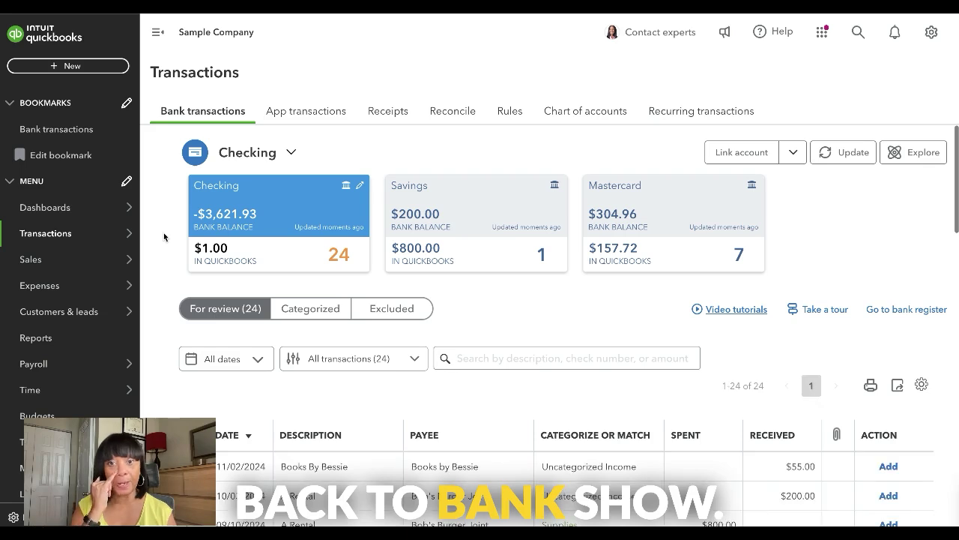